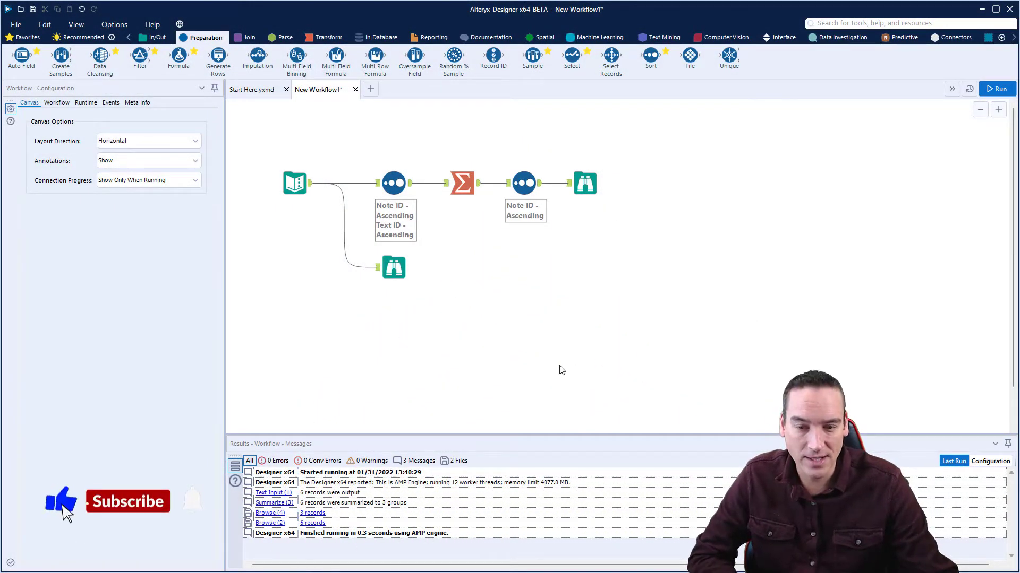
Compare the three concatenated output notes with the six original split note rows.
left_click(581, 192)
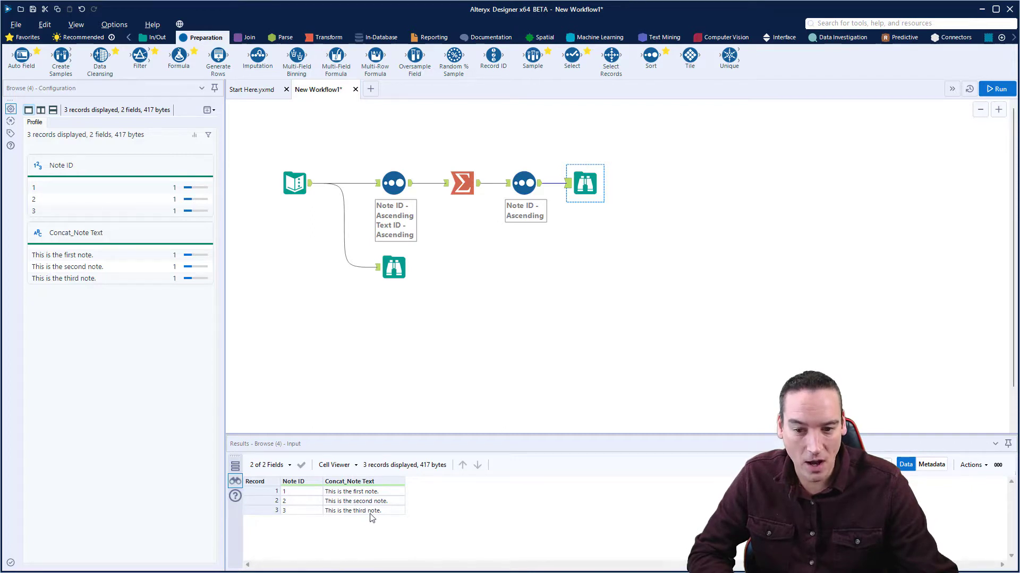
left_click(394, 268)
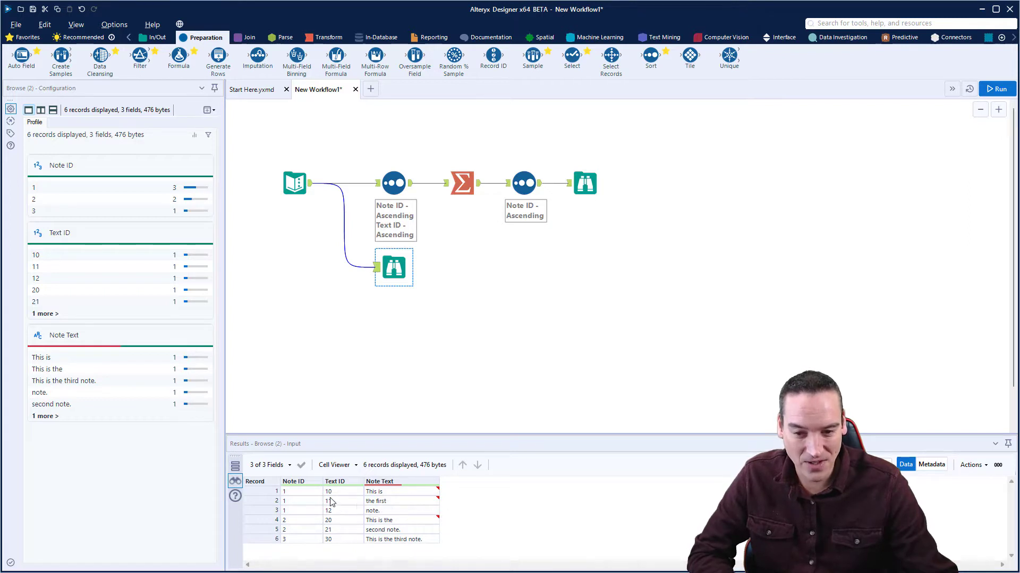
mouse_move(386, 500)
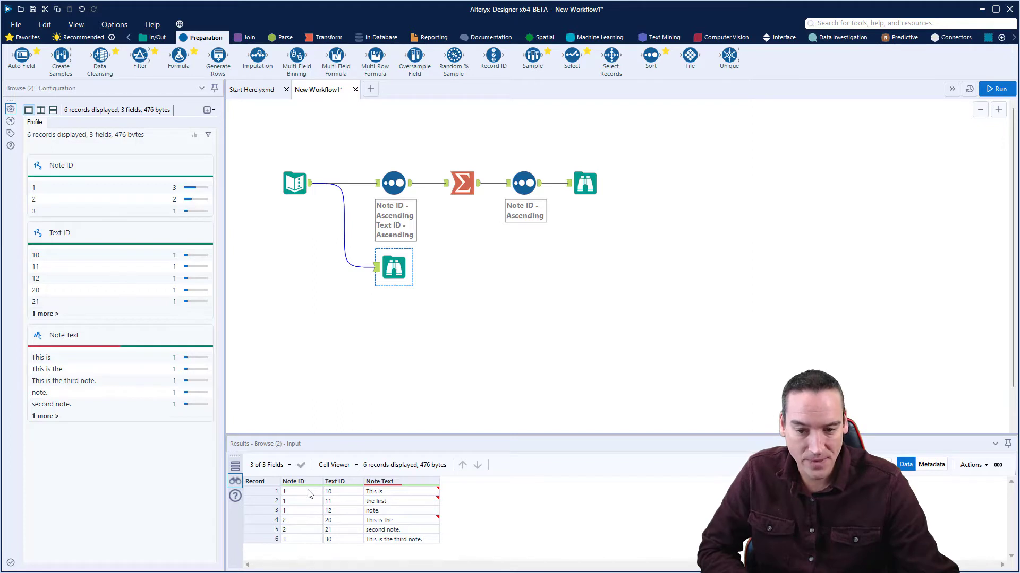
Delete both Sorts, the Summarize and the final Browse, then view the 6 input records.
left_click(355, 172)
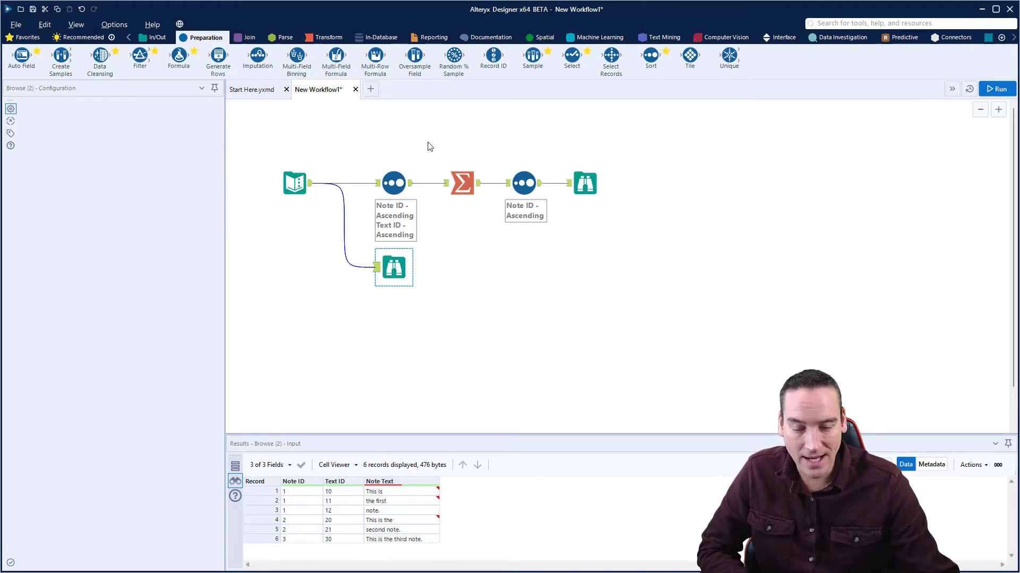
left_click_drag(388, 126, 654, 204)
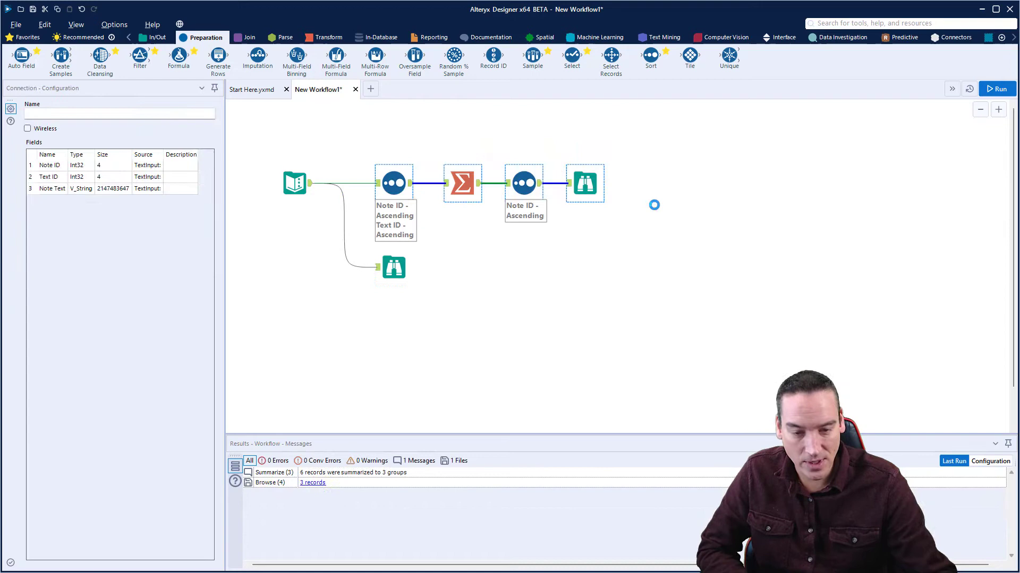
key("ctrl+r")
key("Delete")
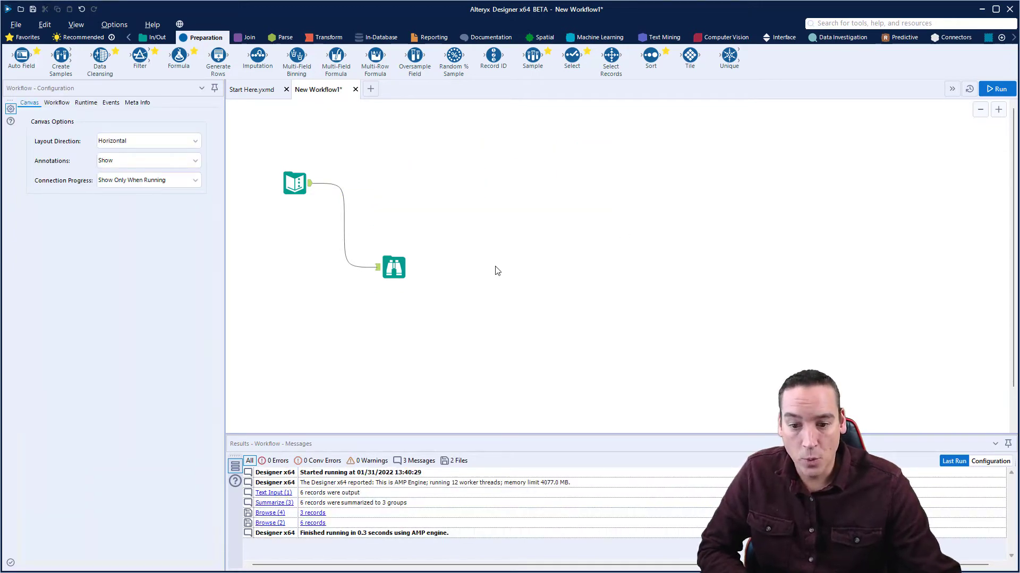
left_click(394, 267)
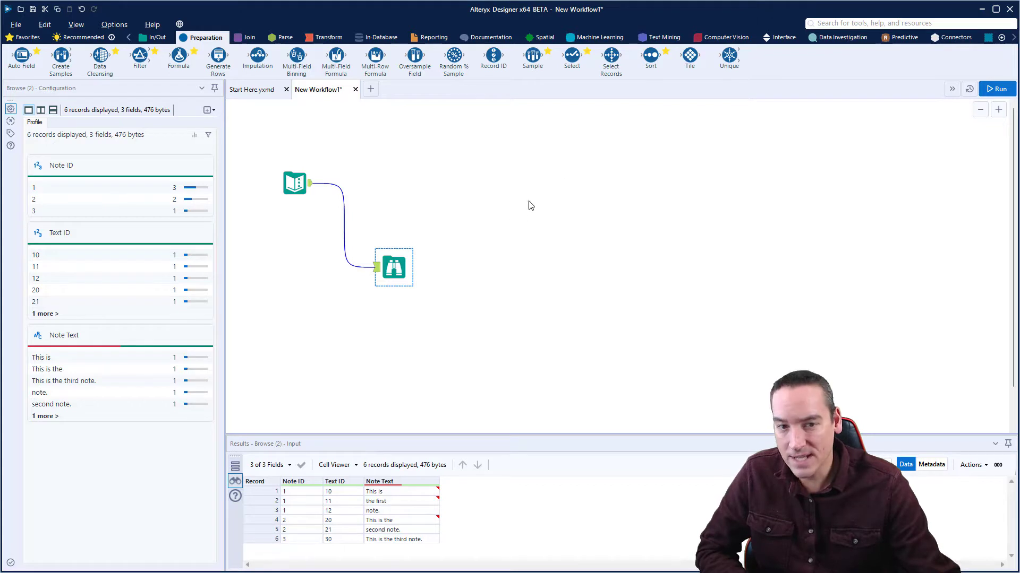
Add a Sort after the input ordering by Note ID, then Text ID, both ascending.
left_click_drag(651, 55, 392, 184)
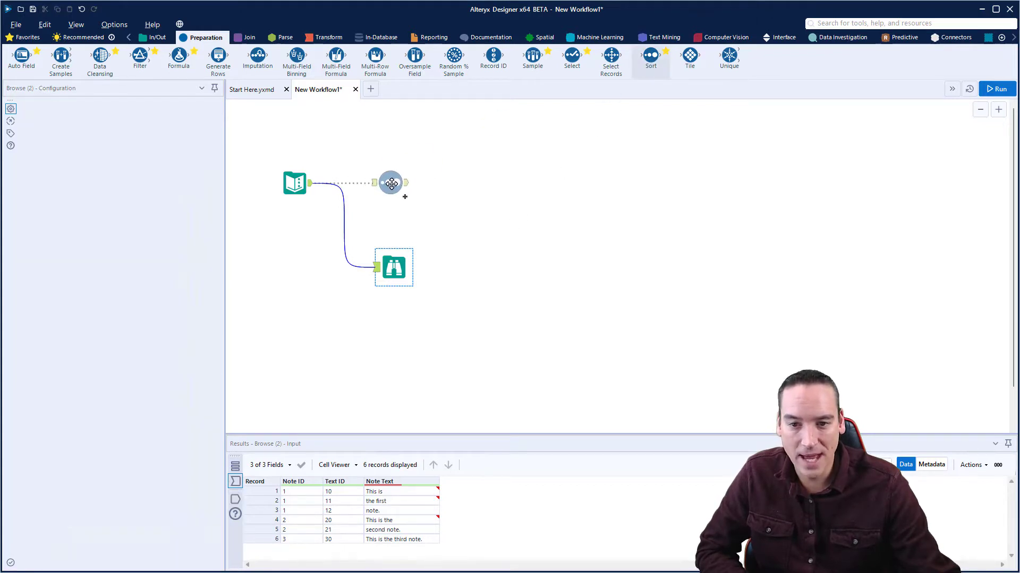
left_click(89, 139)
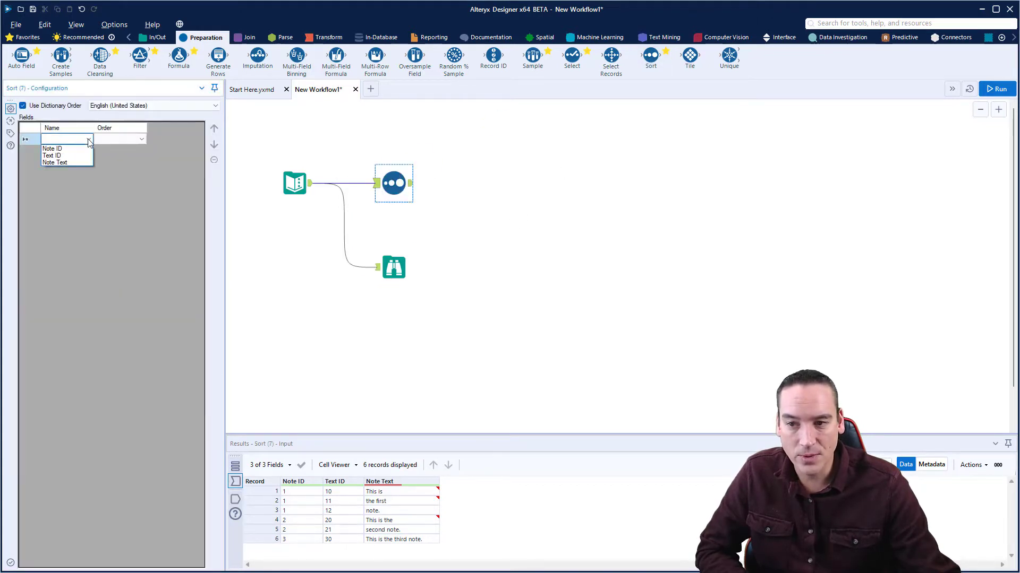
left_click(88, 149)
left_click(87, 152)
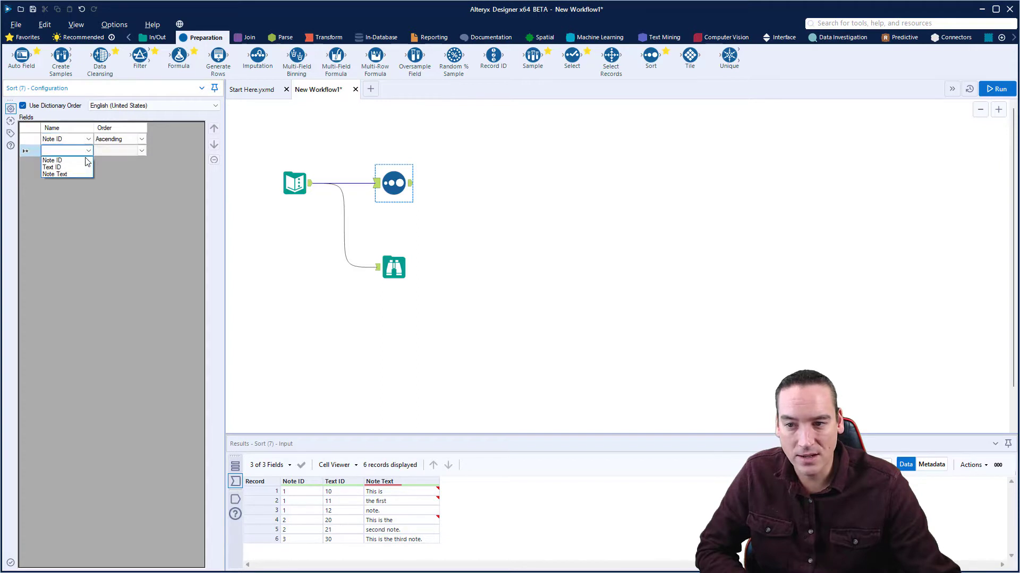
left_click(84, 167)
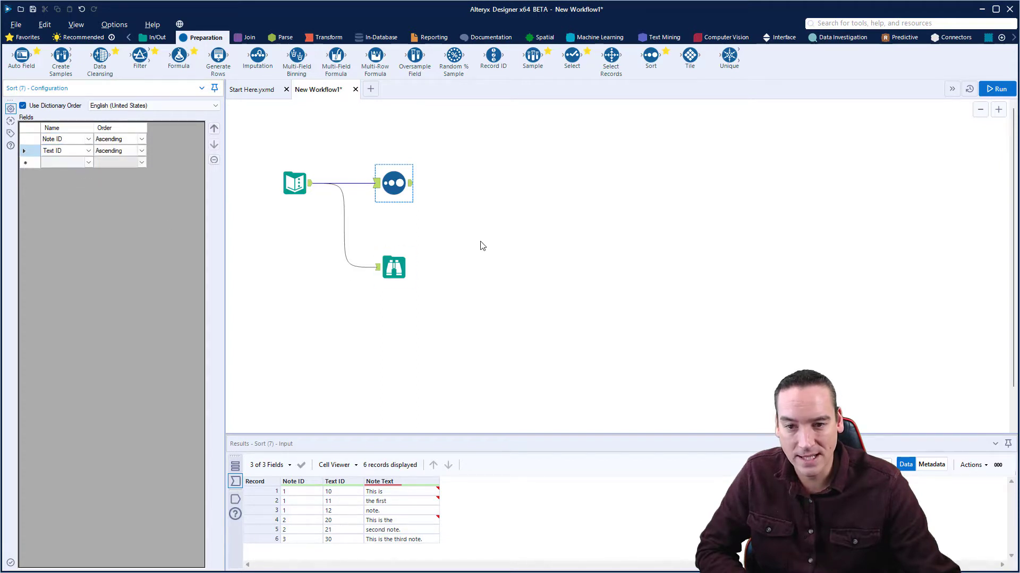
left_click(496, 247)
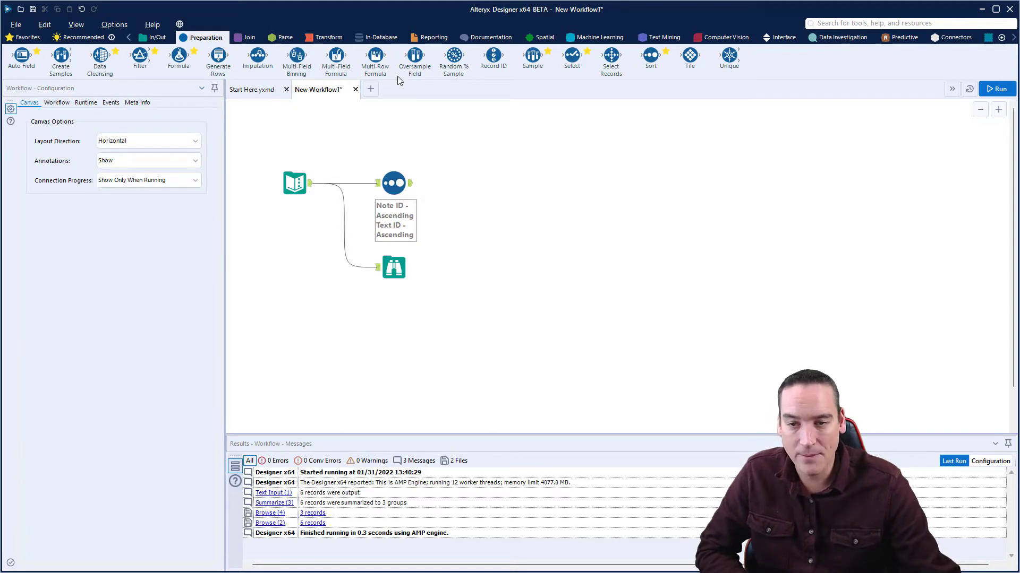
left_click(325, 39)
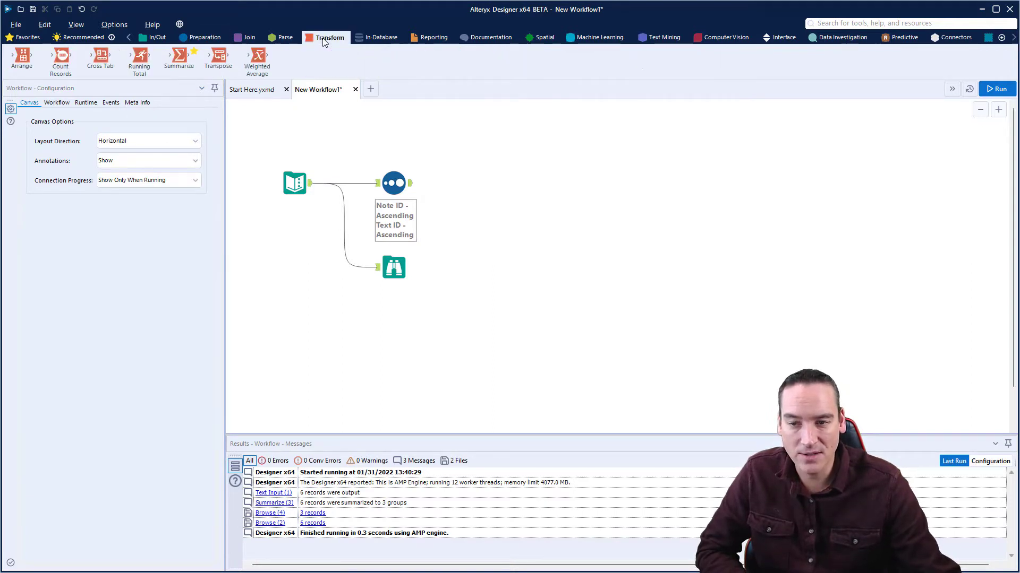
Add a Summarize after the Sort that groups records by Note ID.
left_click_drag(179, 55, 471, 182)
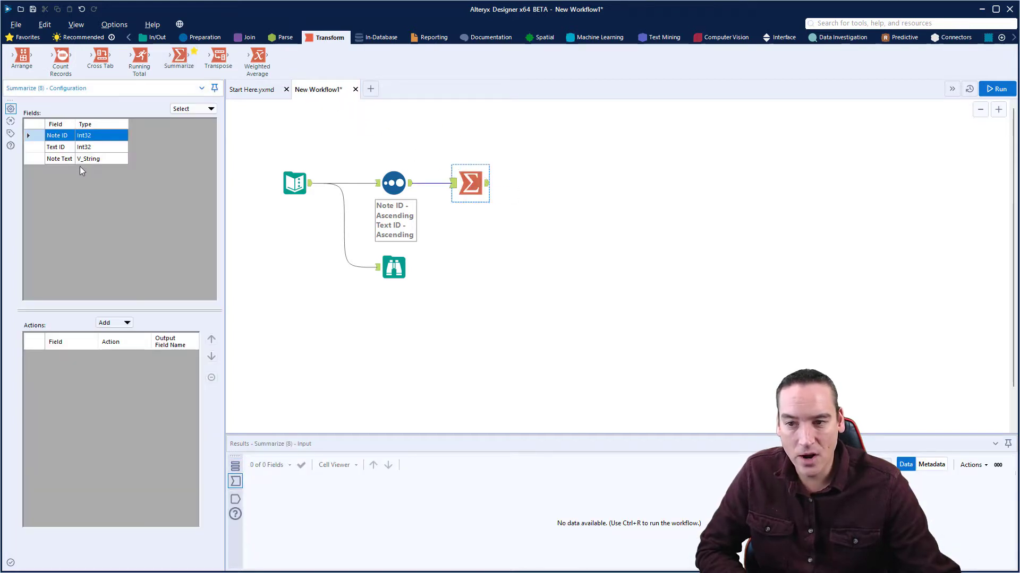
left_click(393, 267)
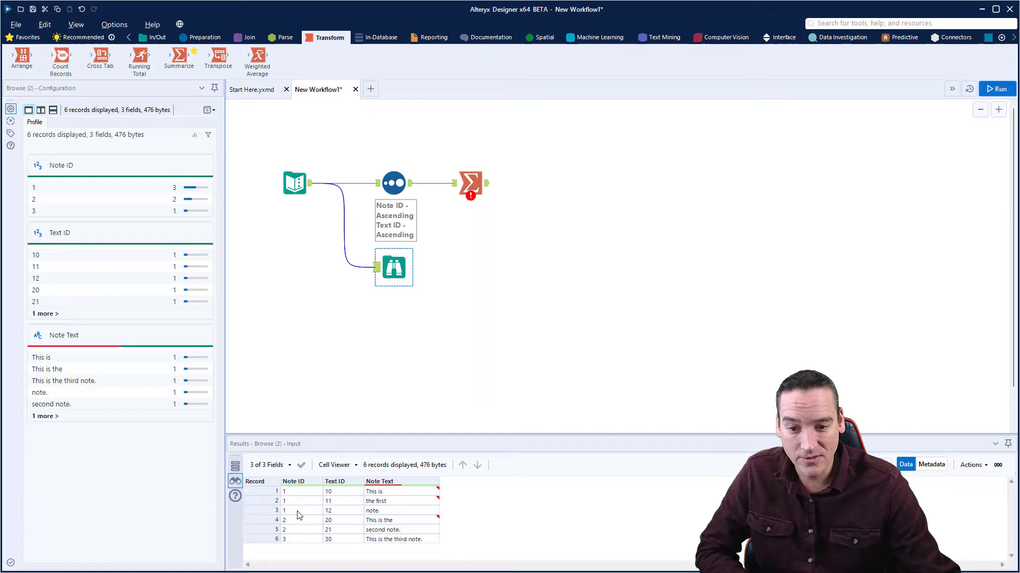
left_click(470, 184)
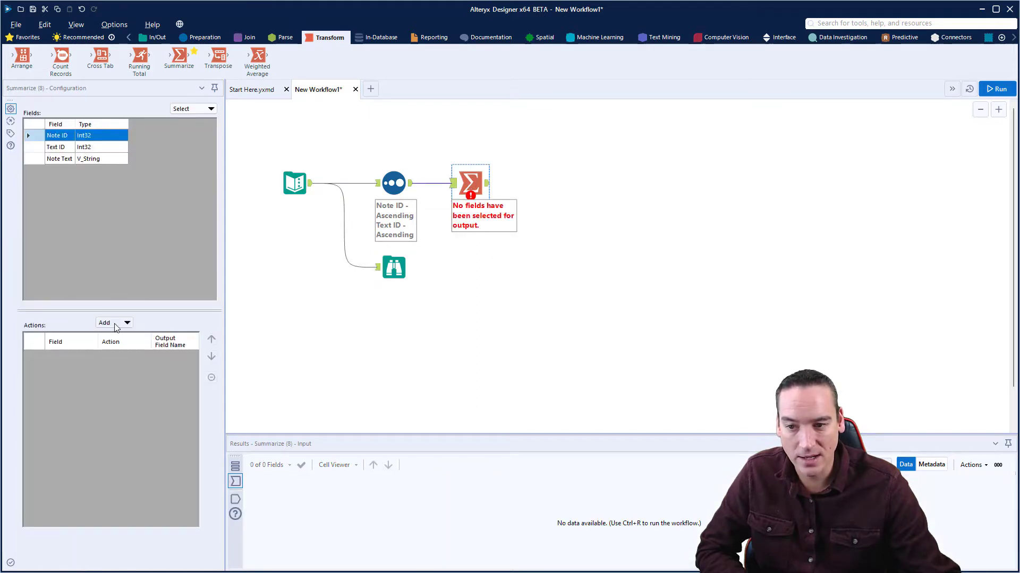
left_click(128, 323)
left_click(142, 334)
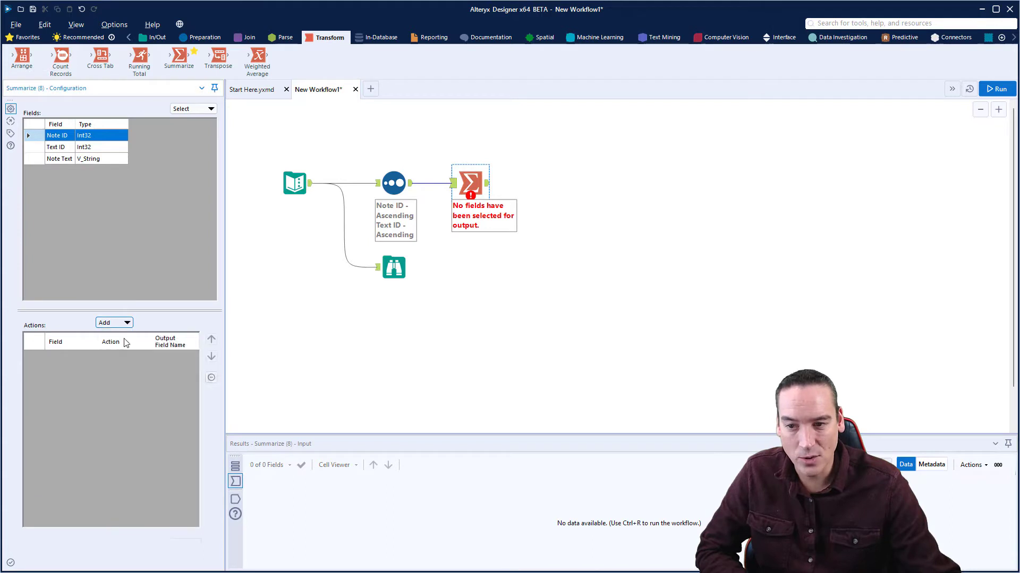
Concatenate Note Text for each Note ID into Concat_Note Text.
left_click(38, 159)
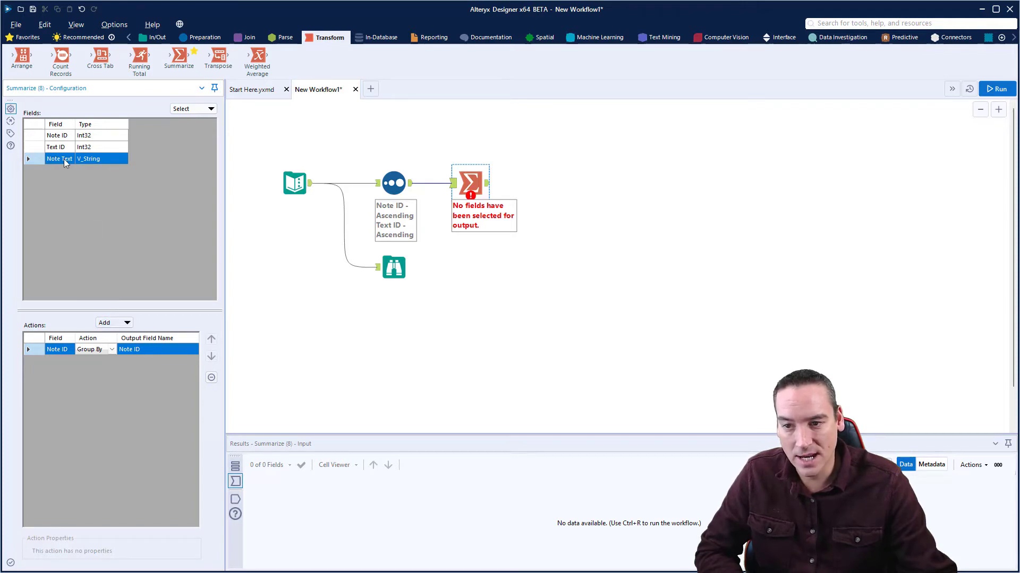
left_click(119, 323)
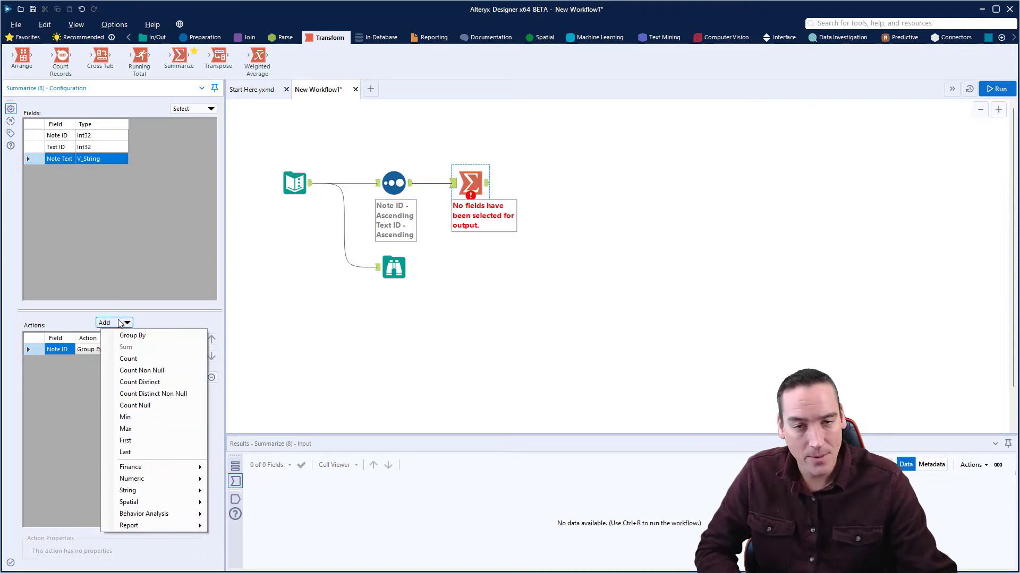
mouse_move(145, 487)
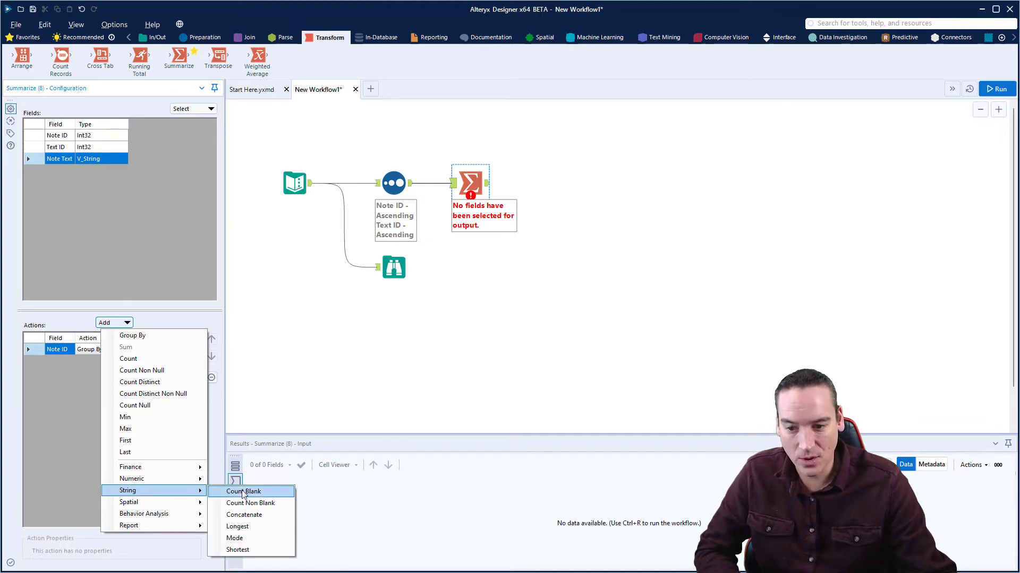
left_click(260, 515)
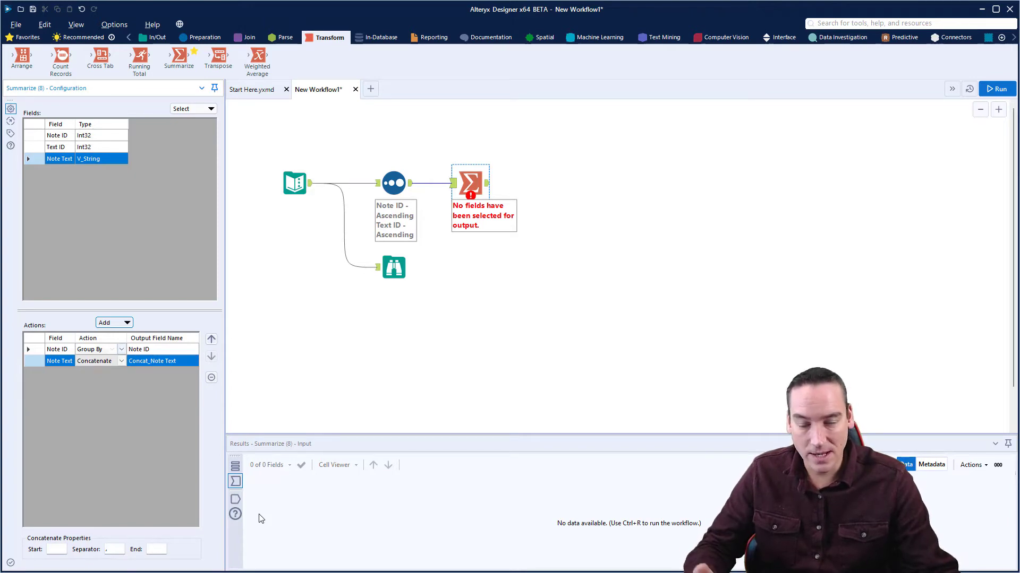
Run the workflow, then cache and run it up to the Summarize tool.
left_click(512, 289)
key("ctrl+r")
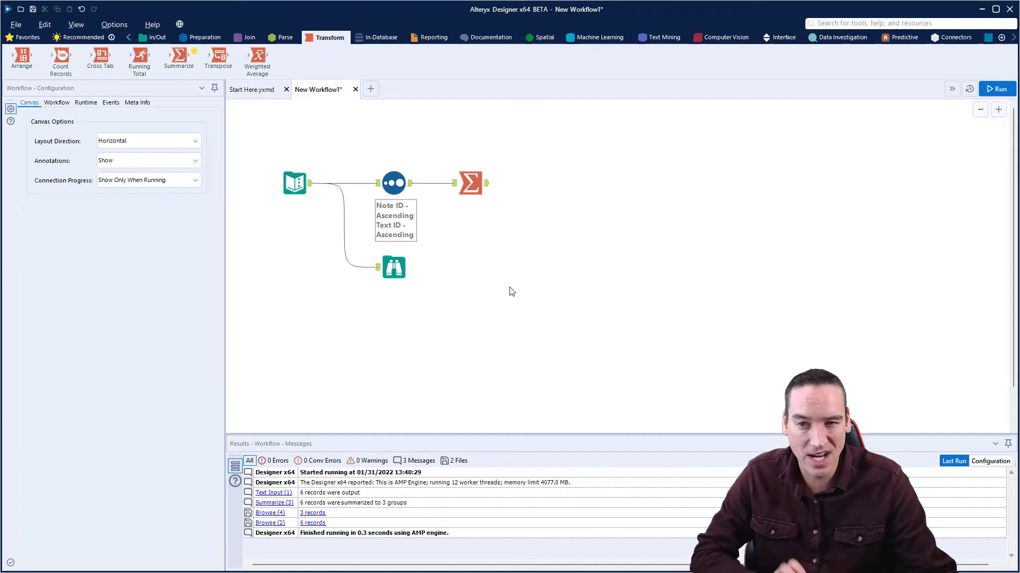
left_click(471, 184)
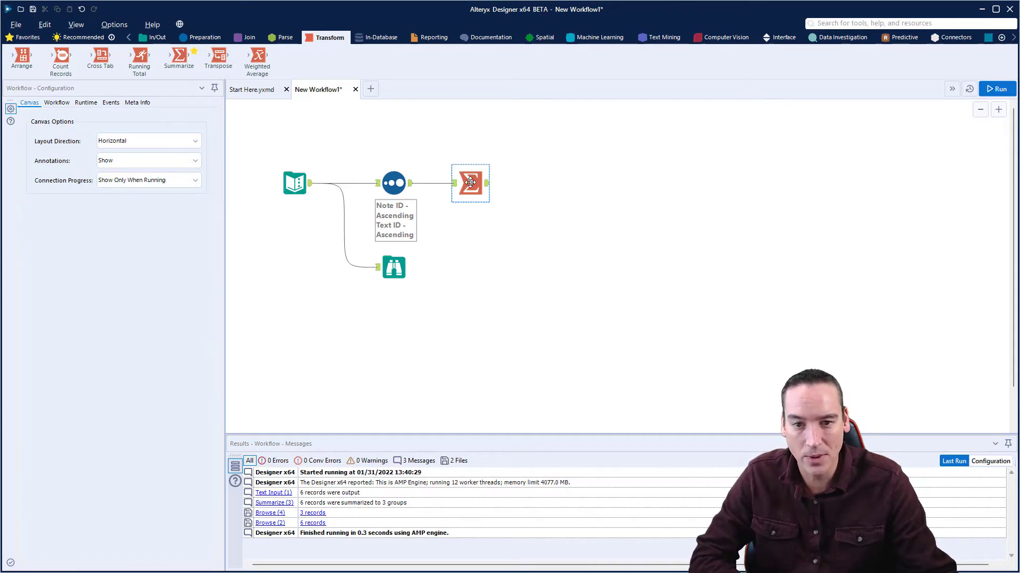
right_click(471, 185)
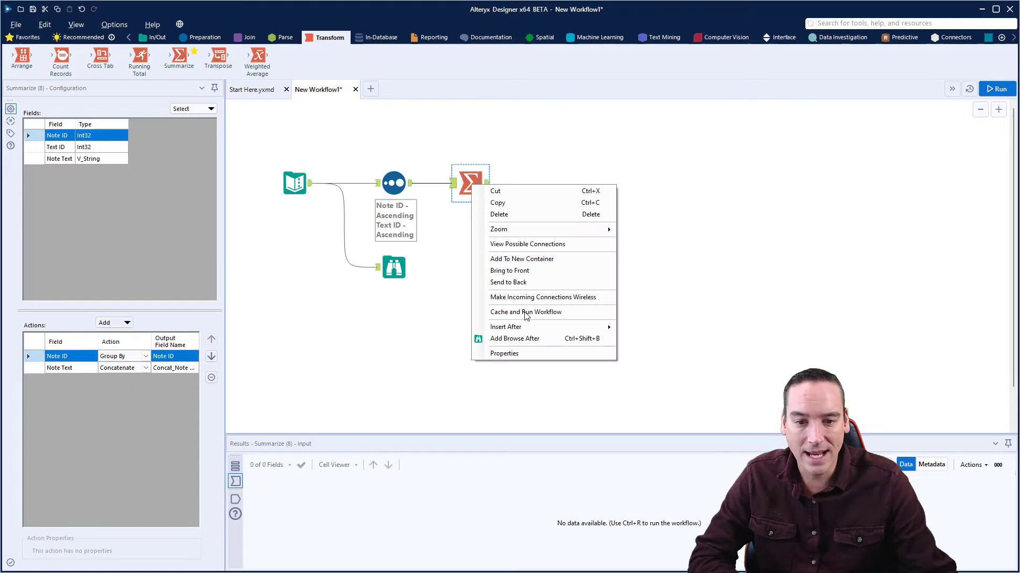
left_click(534, 341)
Run and review the 3 comma-joined notes, then reopen the Summarize configuration.
key("ctrl+r")
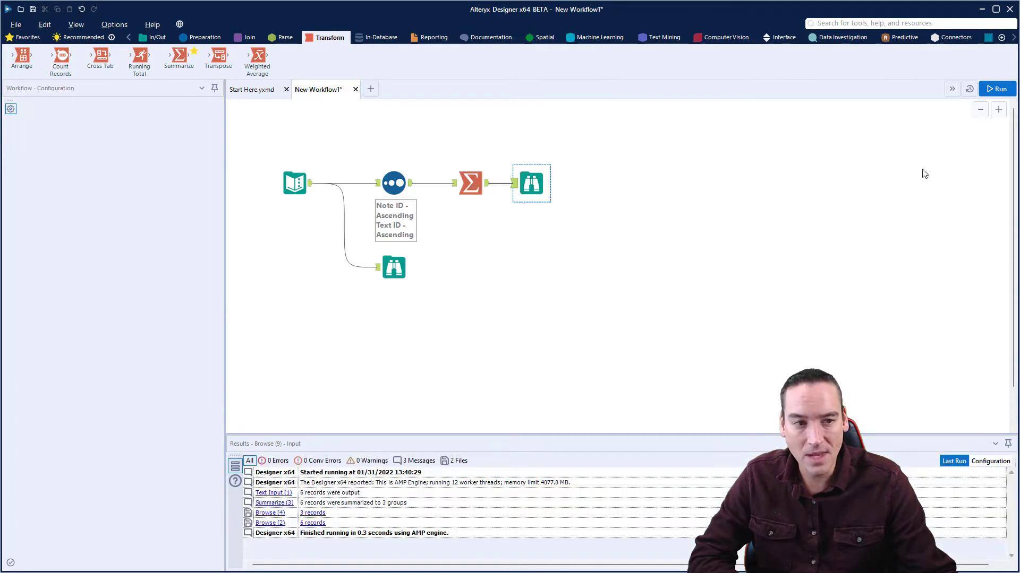
left_click(994, 90)
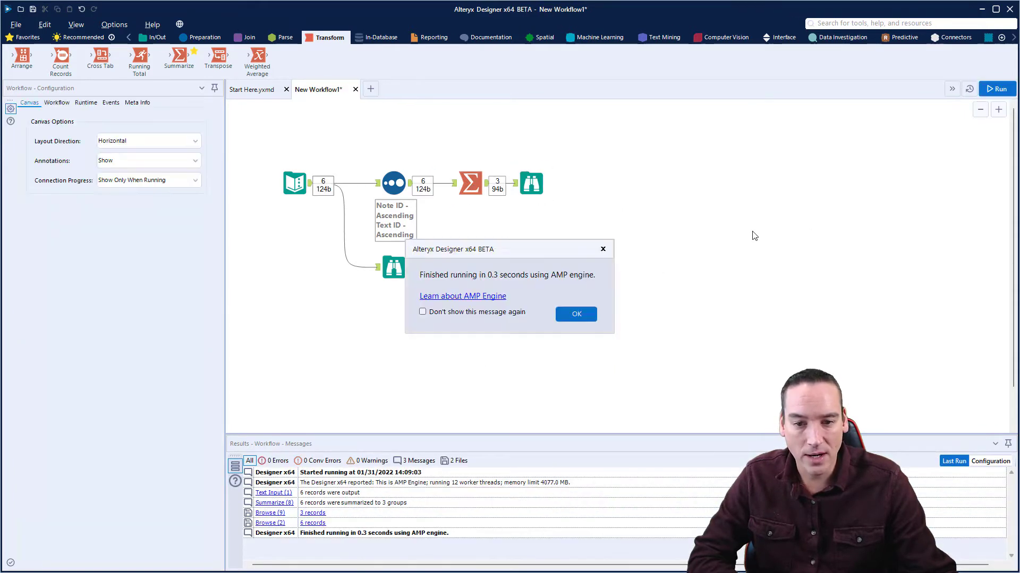
left_click(576, 314)
left_click(531, 183)
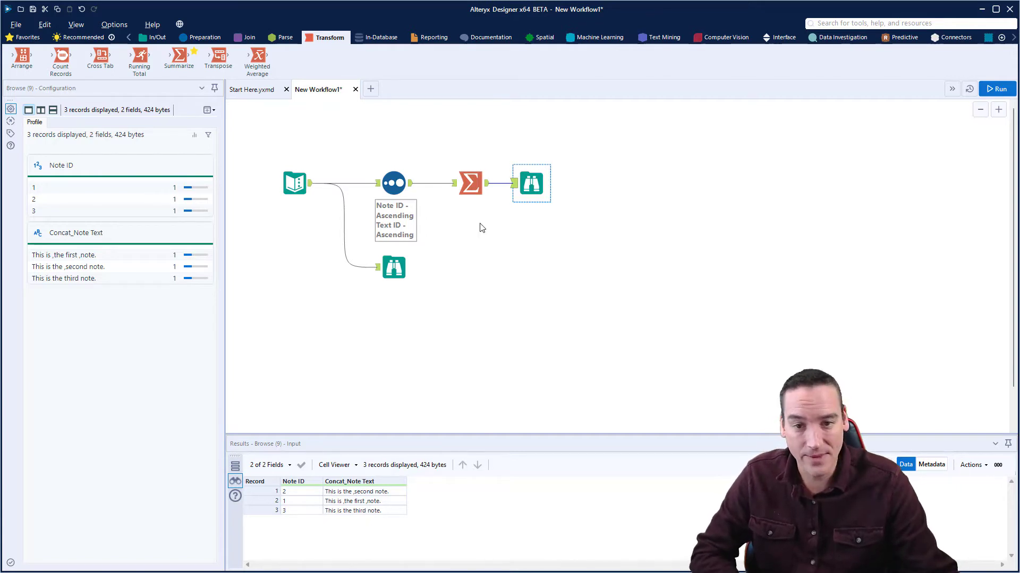
left_click(466, 189)
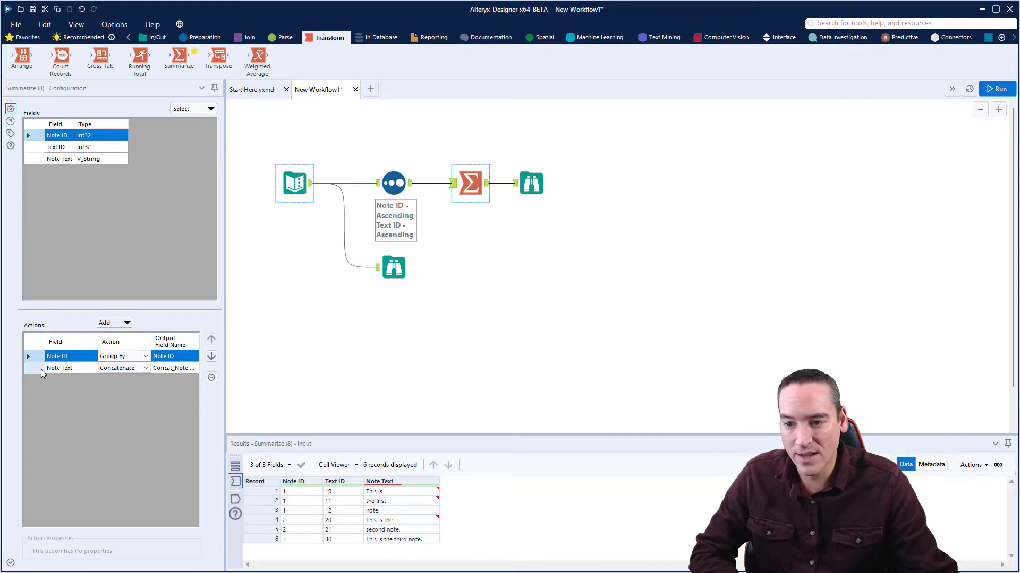
Remove the comma from the Note Text Concatenate separator and rerun the workflow.
left_click(64, 368)
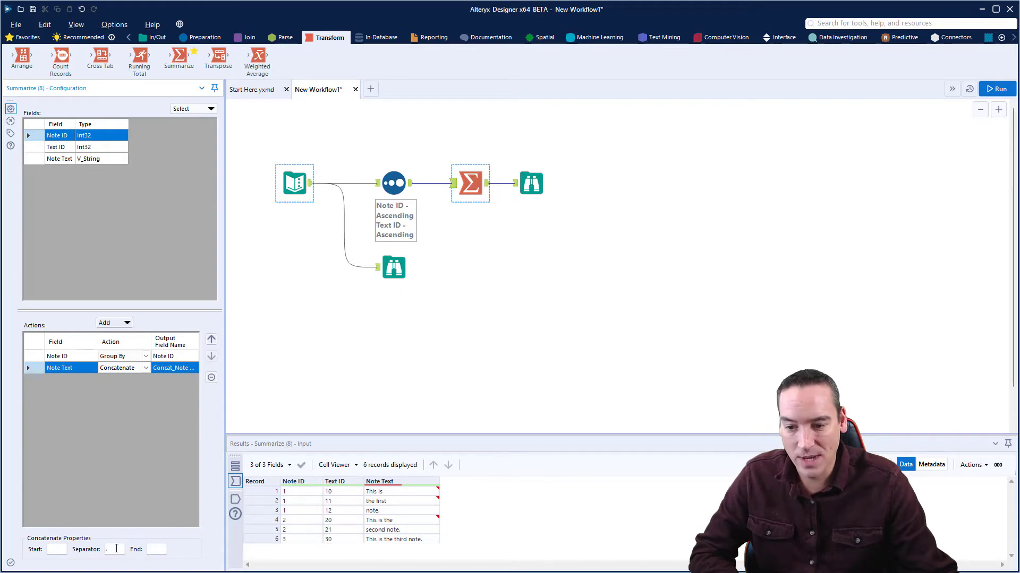
double_click(106, 549)
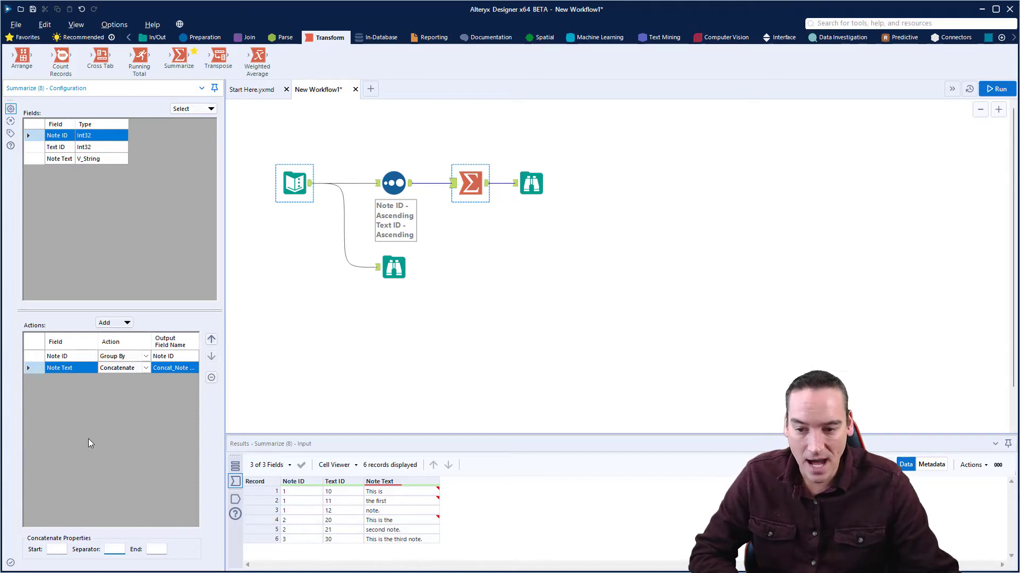
left_click(590, 328)
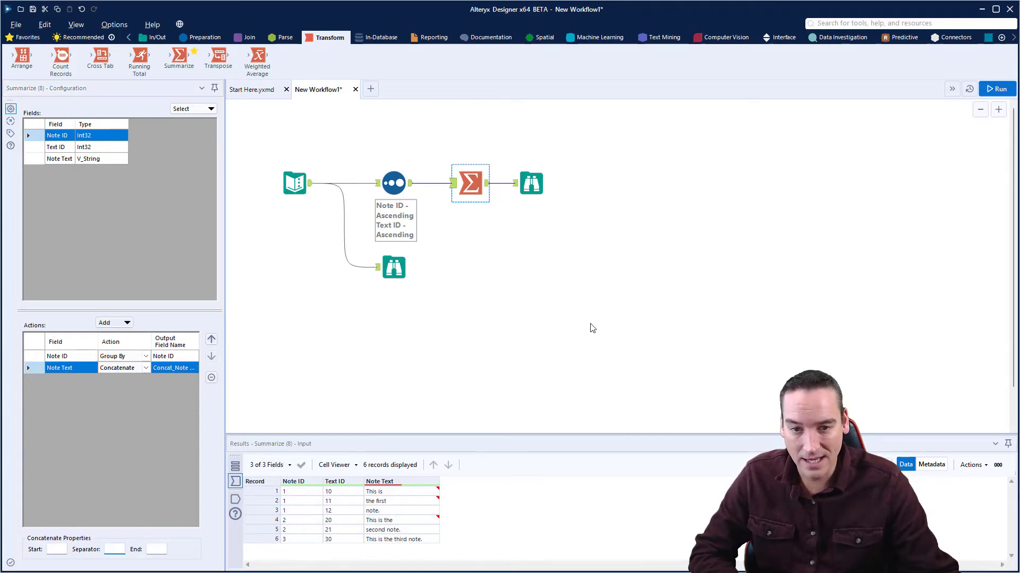
key("ctrl+r")
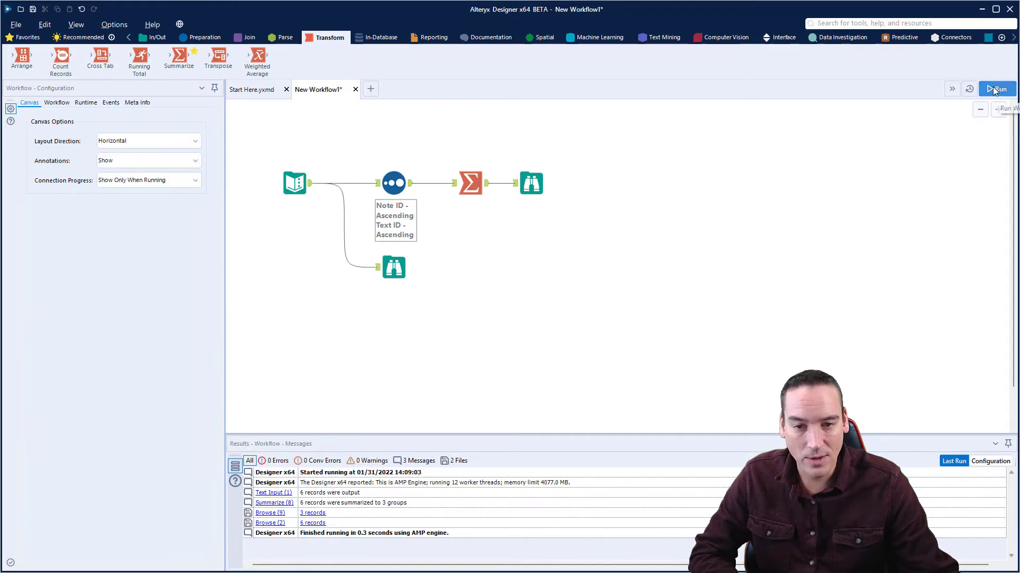
Rerun and view three notes as full sentences like "This is the first note.".
left_click(995, 89)
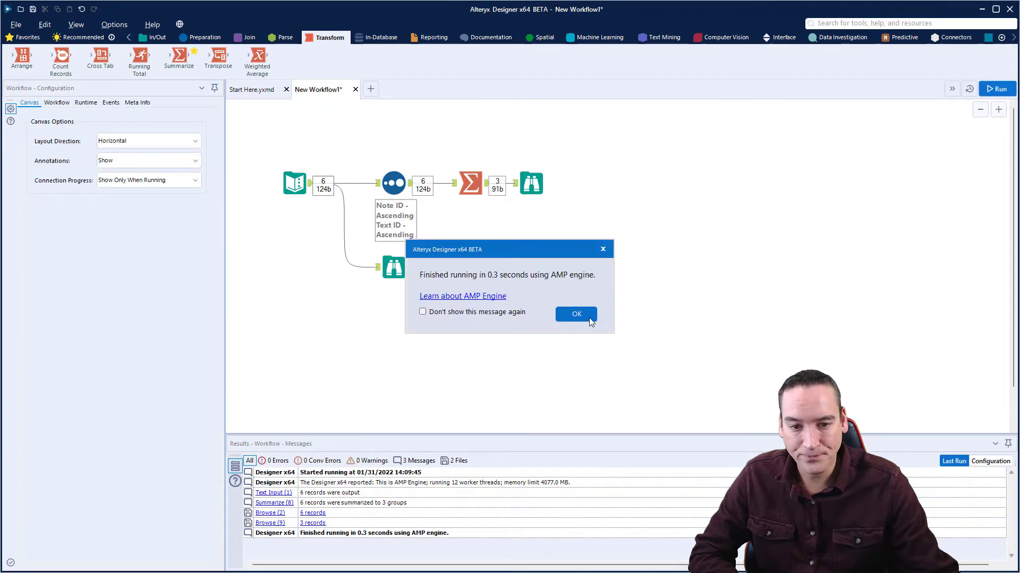
left_click(589, 319)
left_click(532, 183)
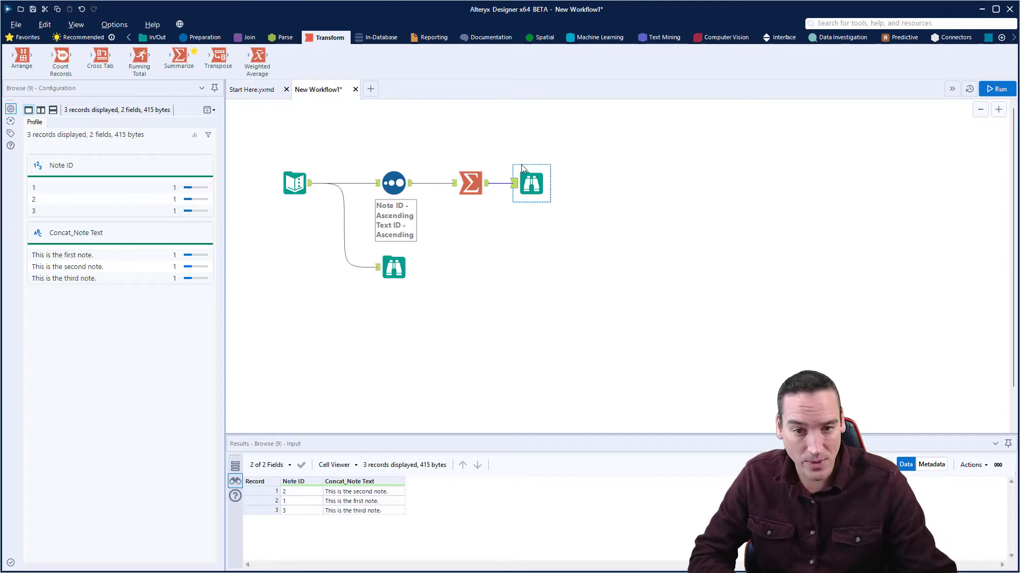
left_click(475, 177)
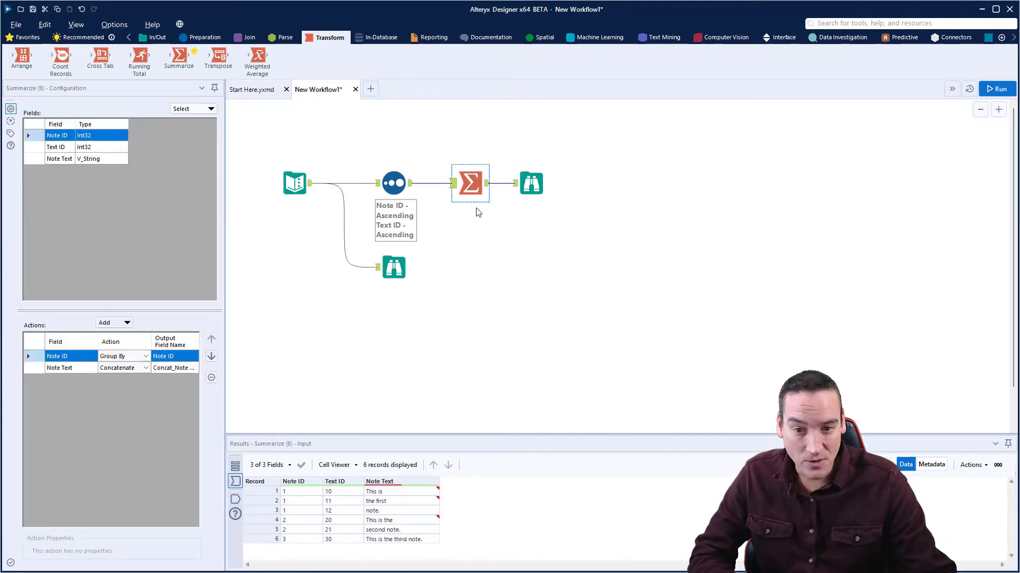
left_click(52, 369)
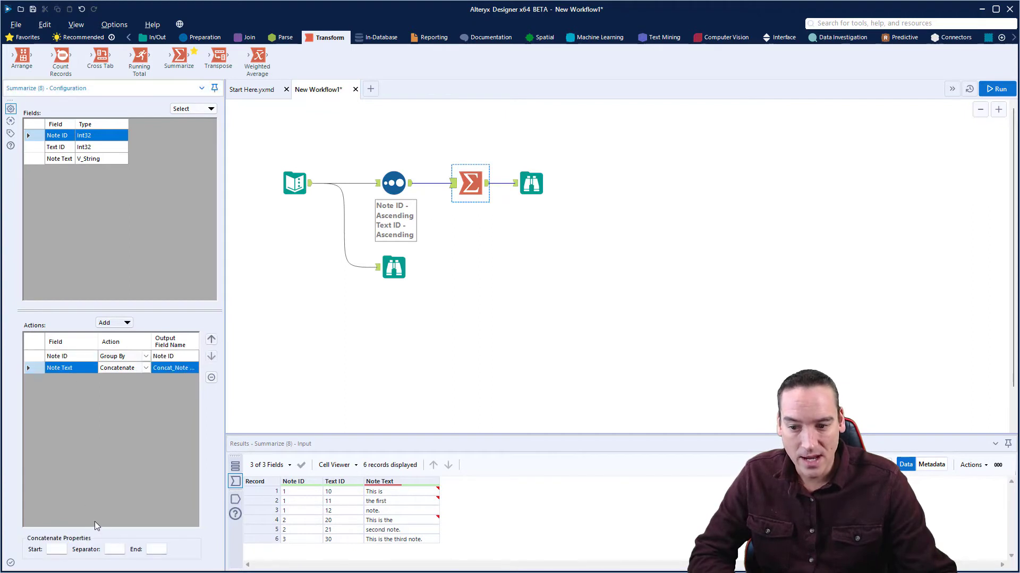
left_click(114, 550)
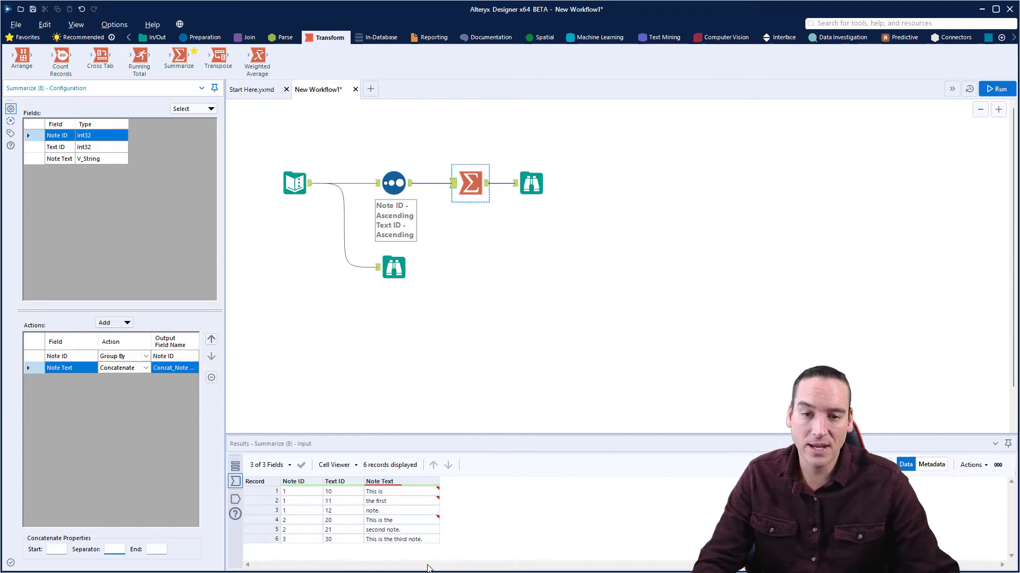
Insert a Sort between Summarize and Browse ordering by Note ID ascending.
left_click(526, 269)
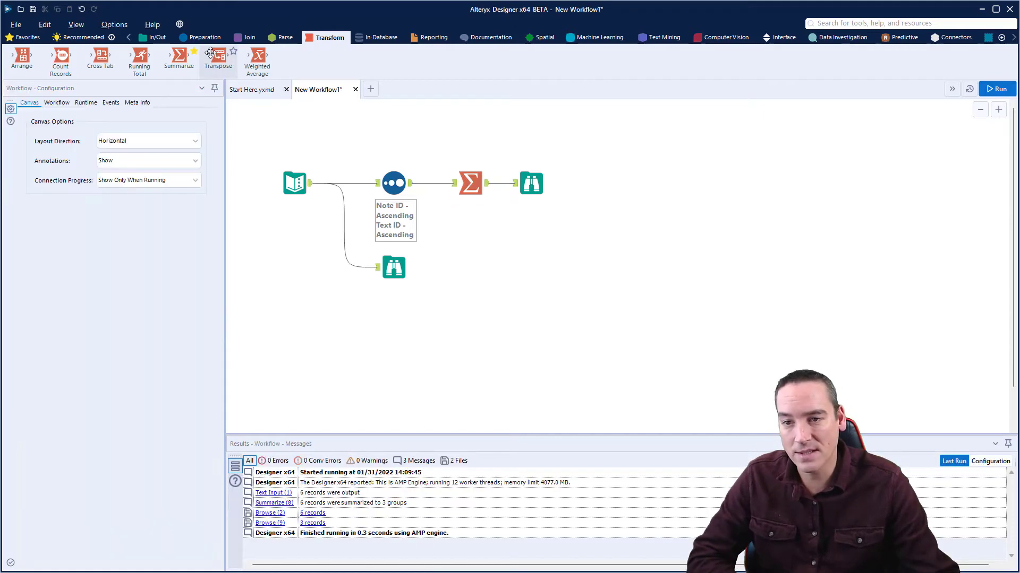
left_click(205, 38)
left_click_drag(650, 56, 523, 181)
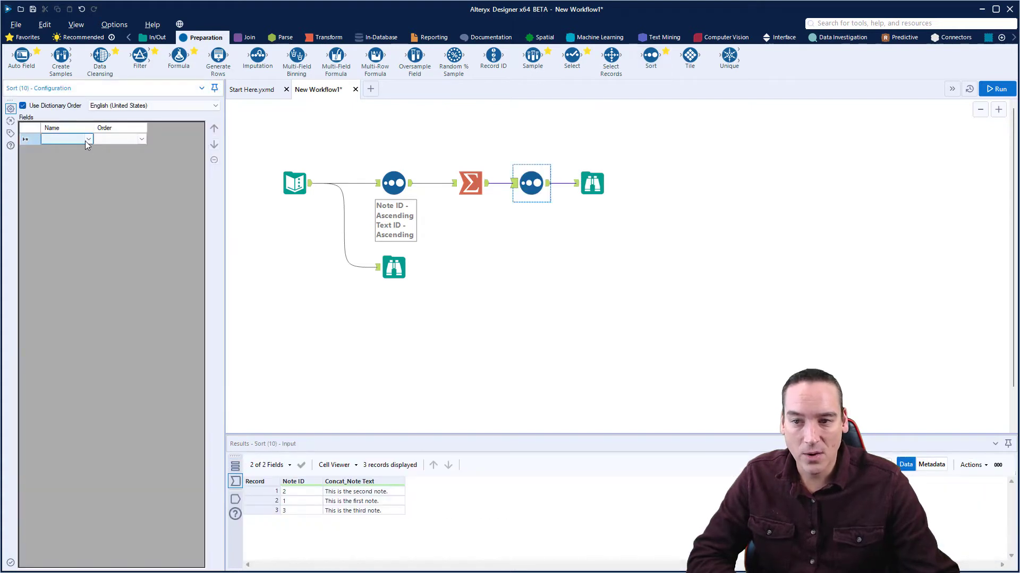
left_click(88, 140)
left_click(64, 149)
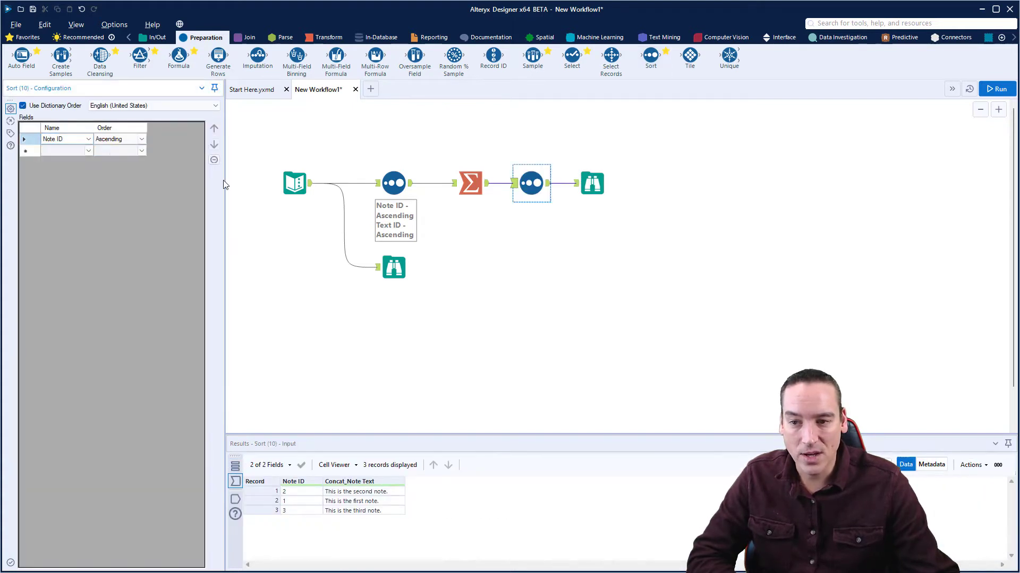
Rerun and view the output listing notes 1, 2, 3 in order.
left_click(996, 90)
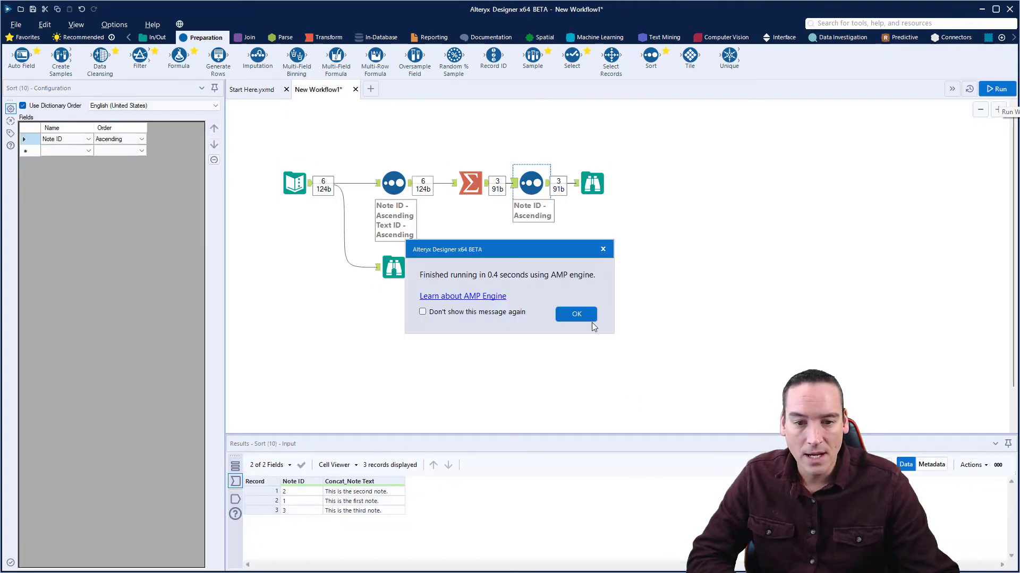
left_click(575, 315)
left_click(589, 195)
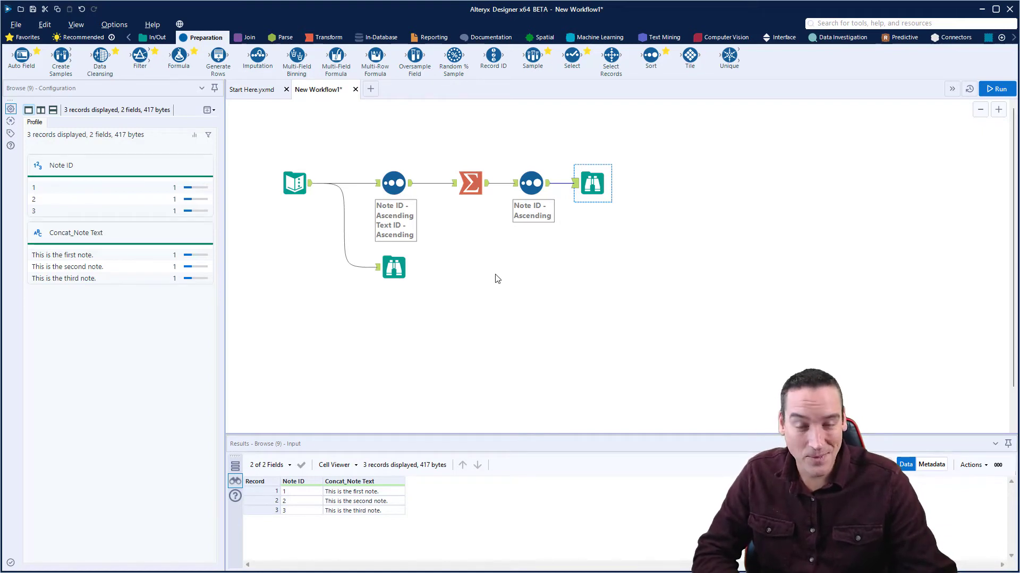
Show the six raw input rows, revealing trailing spaces in fragments like "This is".
left_click(397, 270)
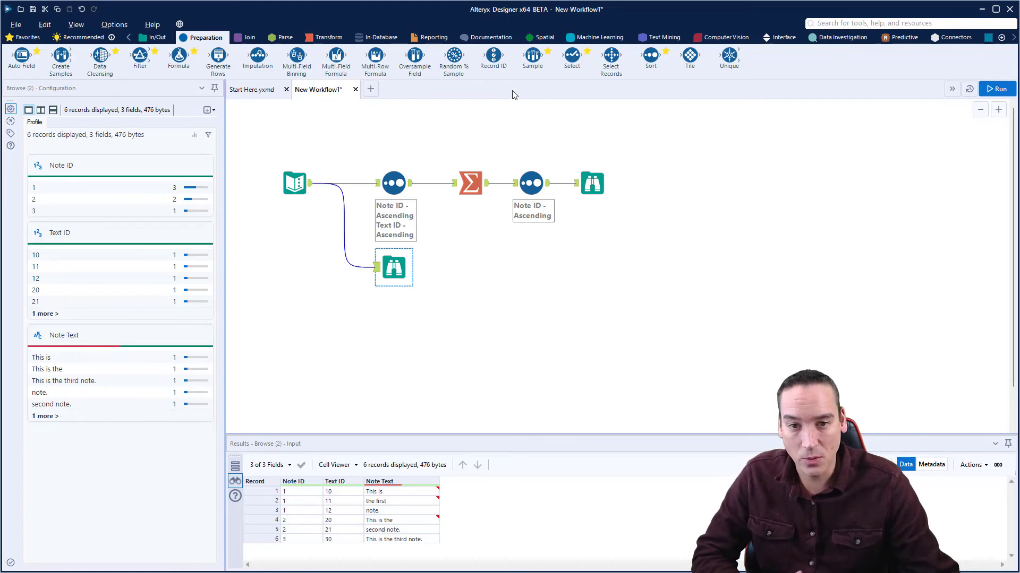
Insert a Record ID tool on the connection between the first Sort and Summarize.
left_click_drag(493, 56, 436, 184)
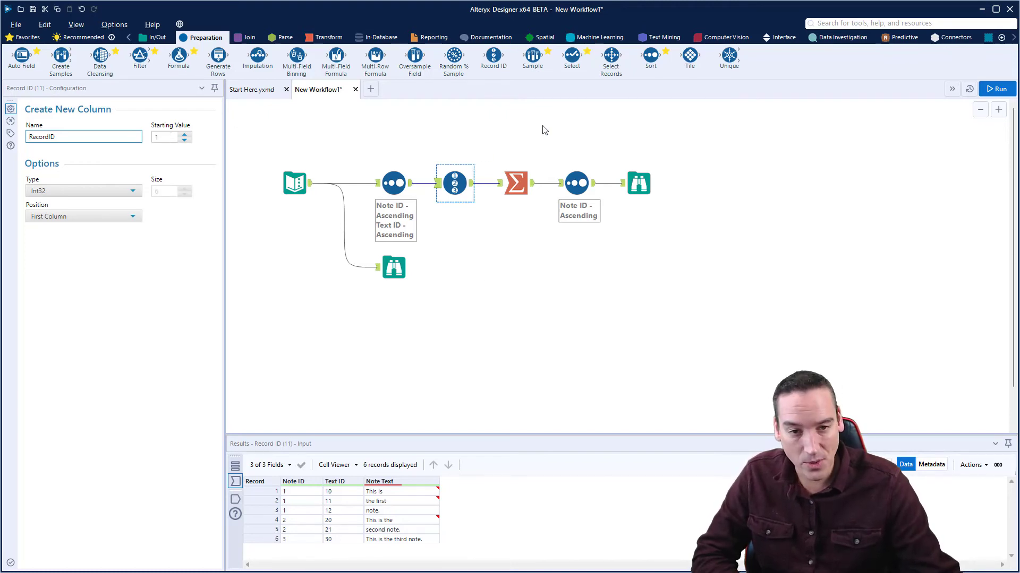
Place a Tile tool after Record ID using the Manual tile method on the Note ID column.
left_click_drag(690, 55, 494, 181)
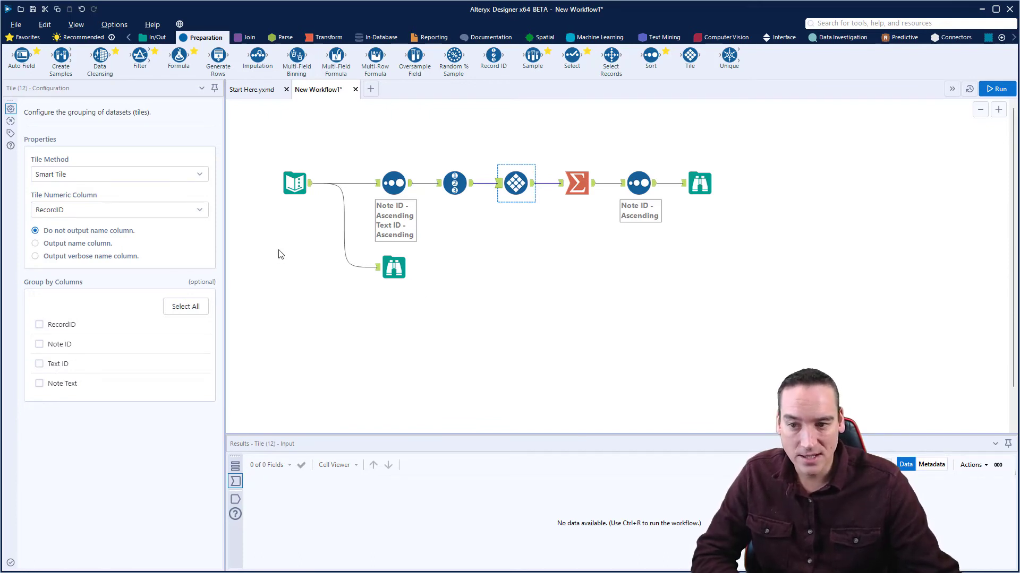
left_click(149, 182)
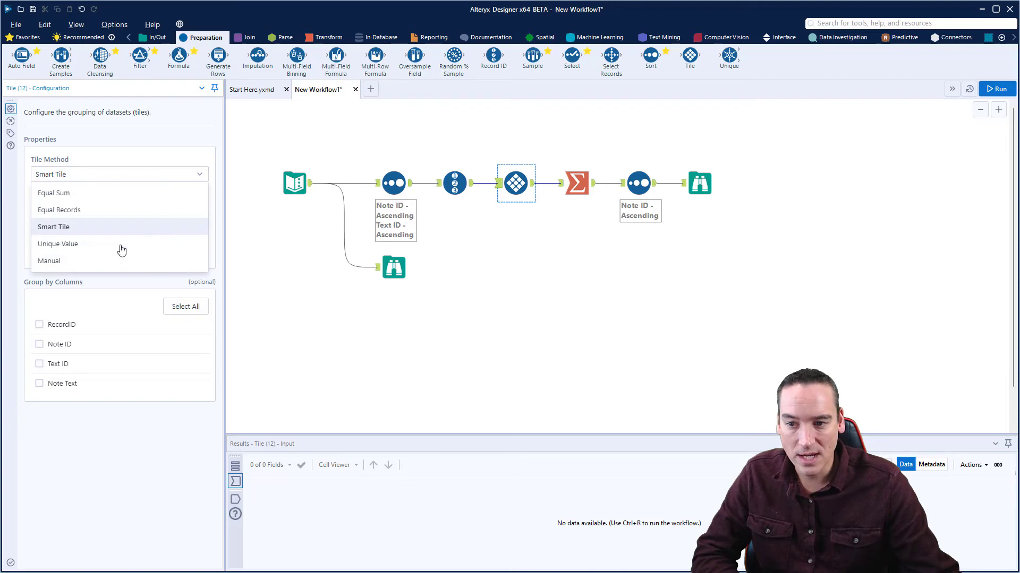
left_click(116, 260)
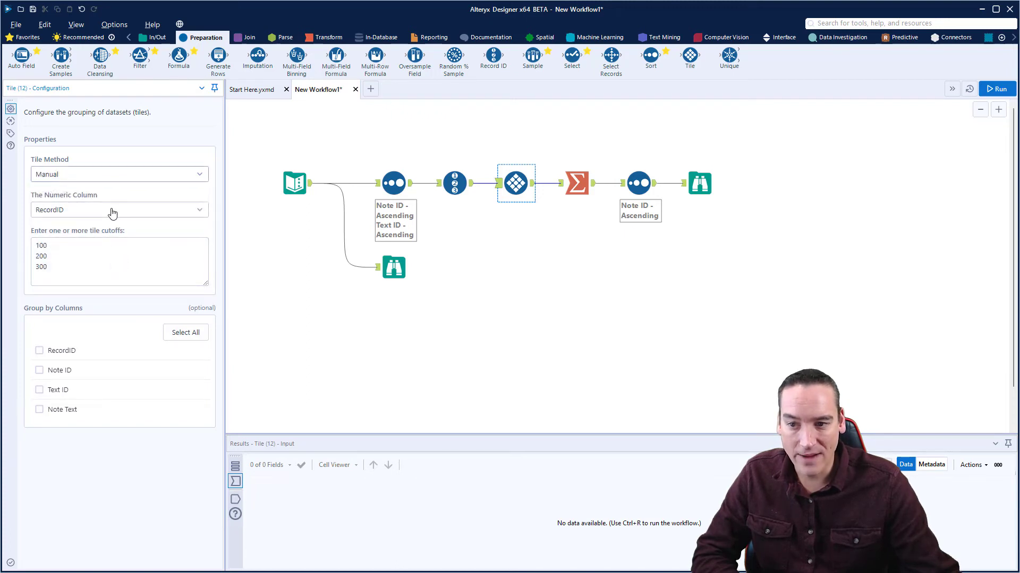
left_click(113, 210)
left_click(98, 244)
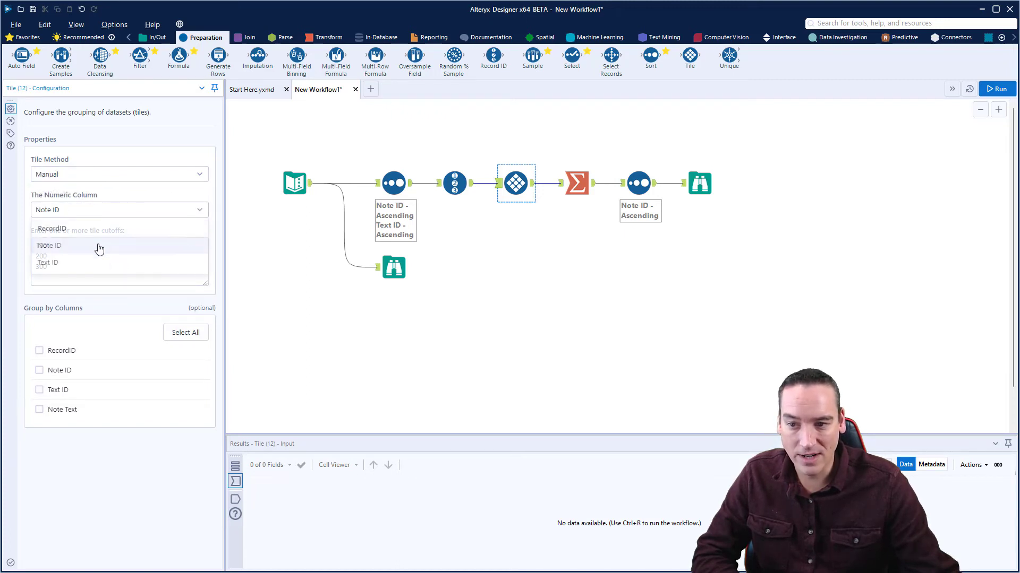